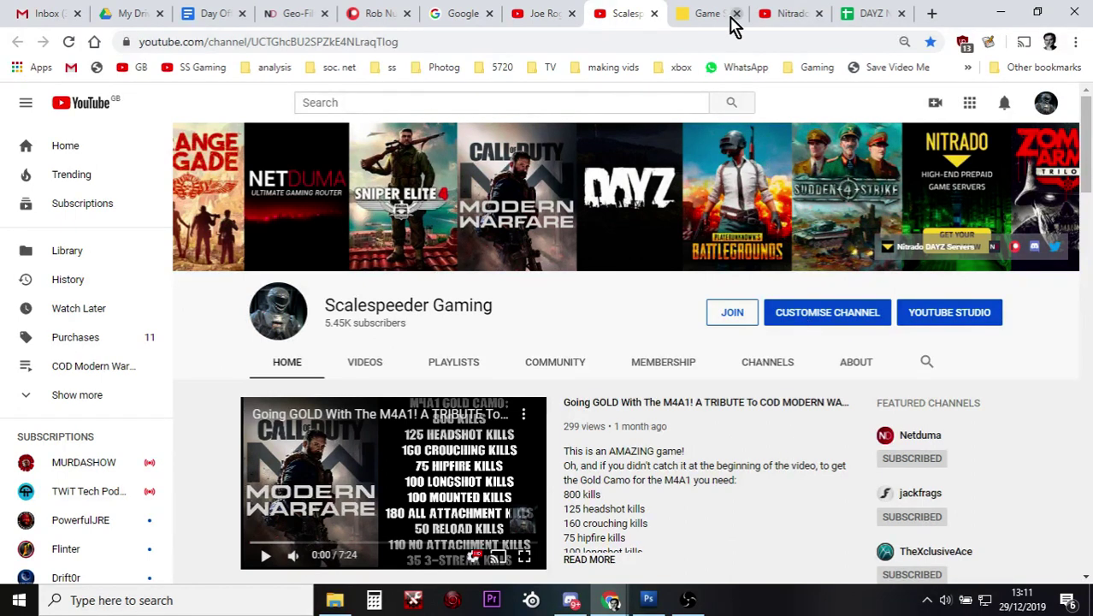
Go to the Scalespeeder Gaming DayZ server dashboard and scroll down to its Settings menu
{"action": "left_click", "coordinate": [701, 14]}
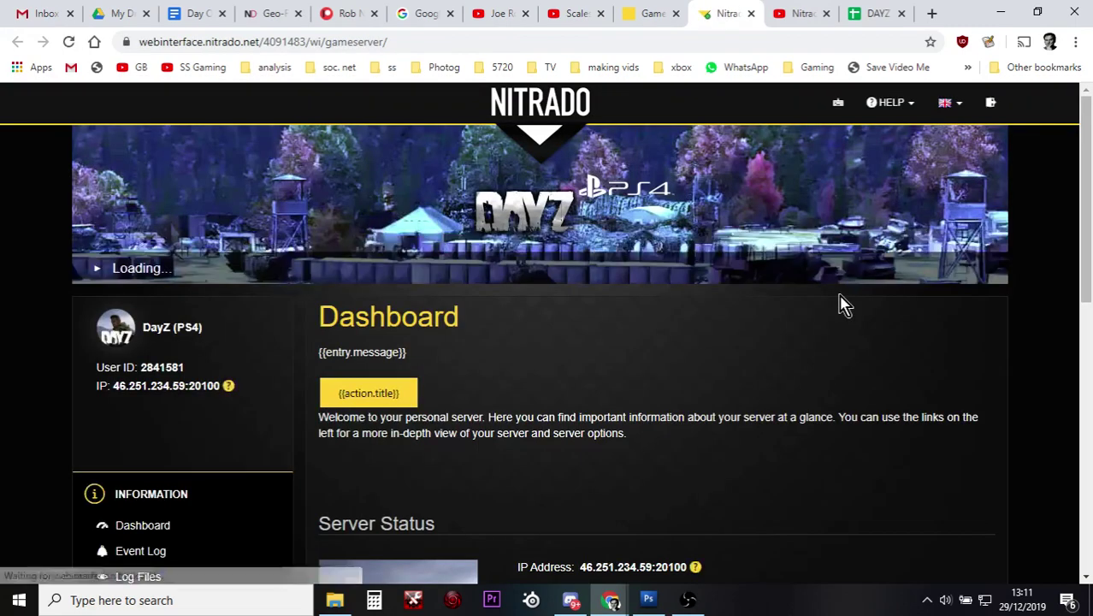
{"action": "scroll", "coordinate": [672, 301], "scroll_direction": "down", "scroll_amount": 1}
{"action": "scroll", "coordinate": [673, 301], "scroll_direction": "down", "scroll_amount": 1}
{"action": "scroll", "coordinate": [672, 305], "scroll_direction": "down", "scroll_amount": 2}
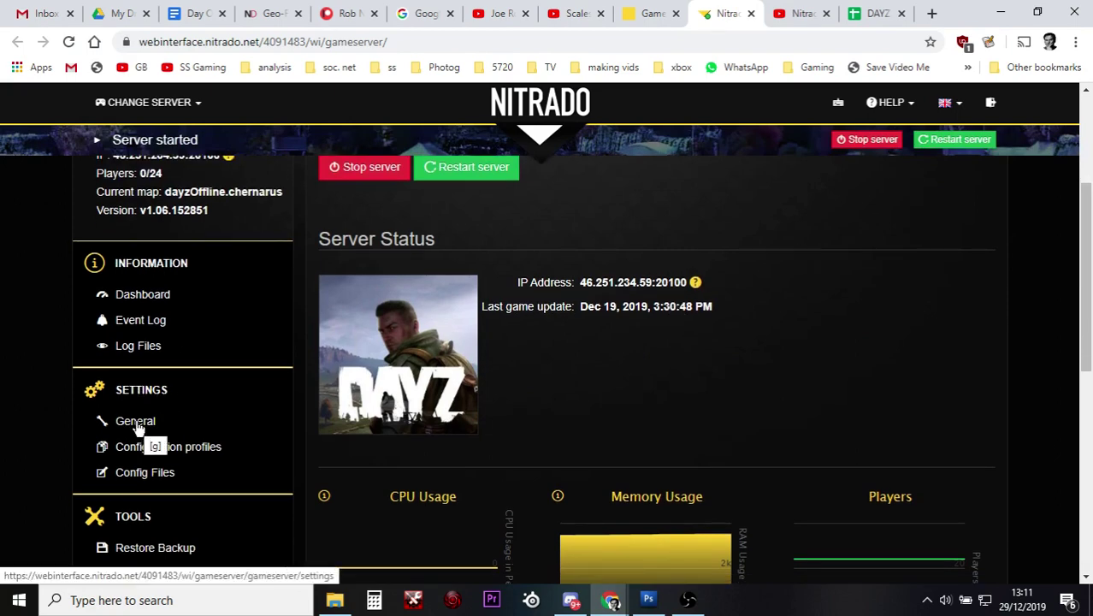
Open General settings and scroll to the day (2) and night (30) Server Time Multiplier fields
{"action": "left_click", "coordinate": [135, 422]}
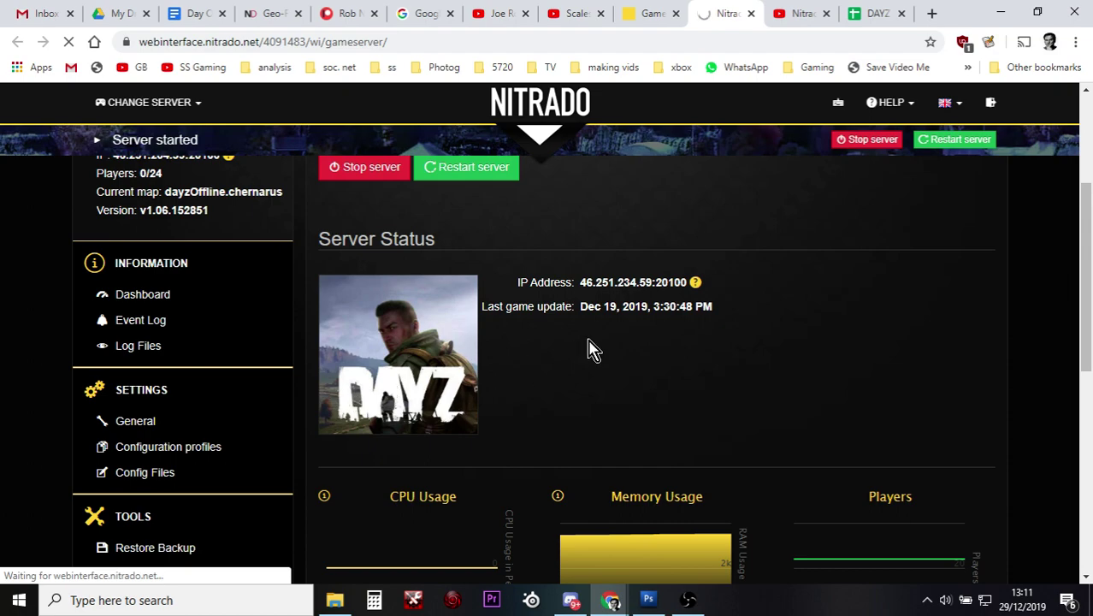
{"action": "scroll", "coordinate": [719, 333], "scroll_direction": "down", "scroll_amount": 4}
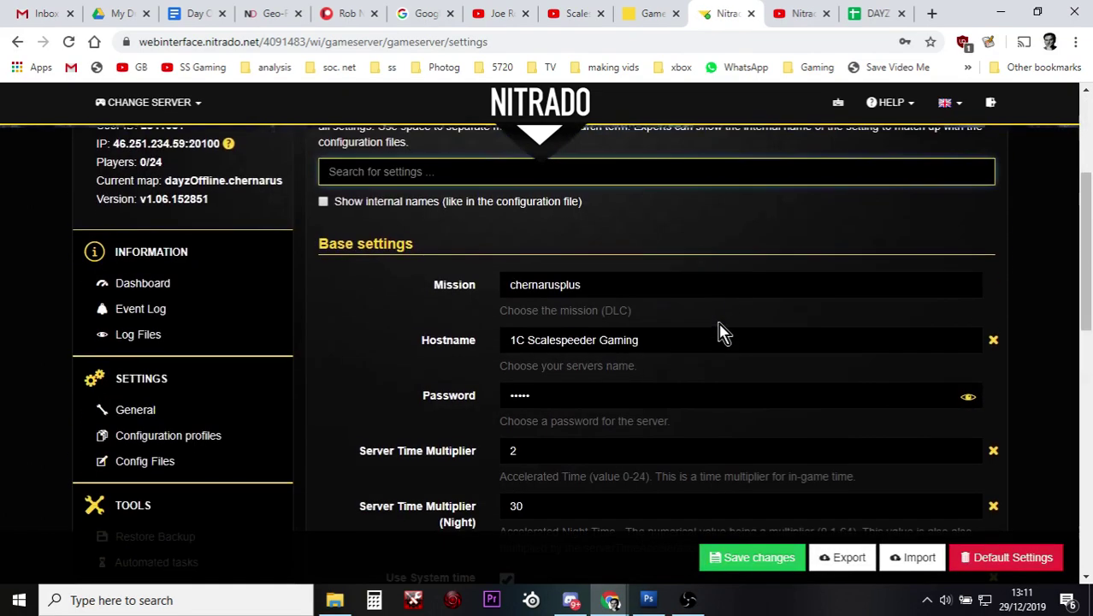
{"action": "scroll", "coordinate": [719, 314], "scroll_direction": "down", "scroll_amount": 1}
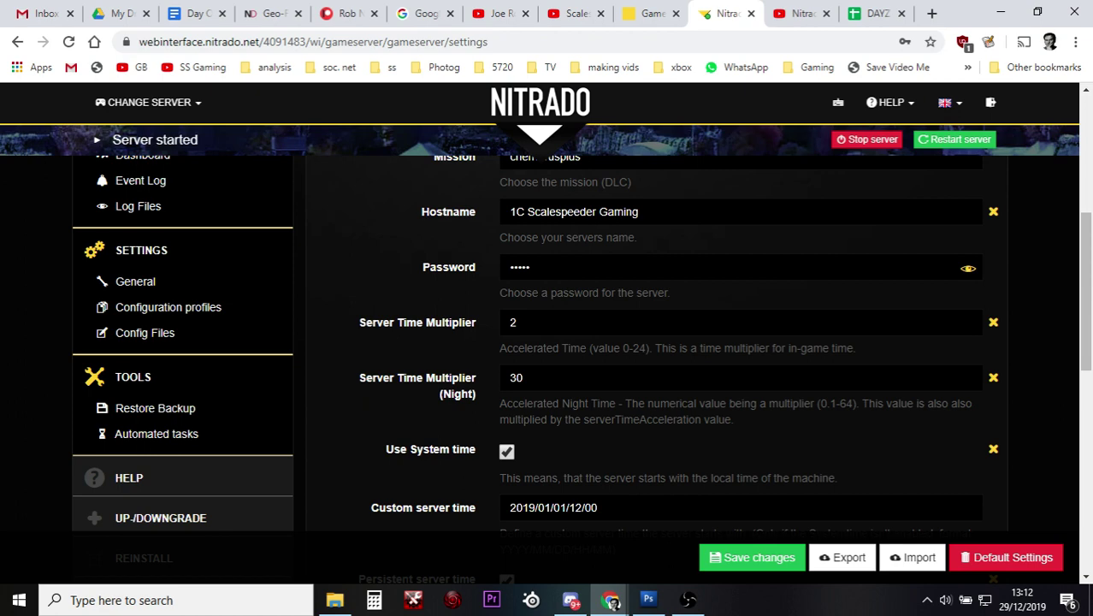
{"action": "key", "text": "Tab"}
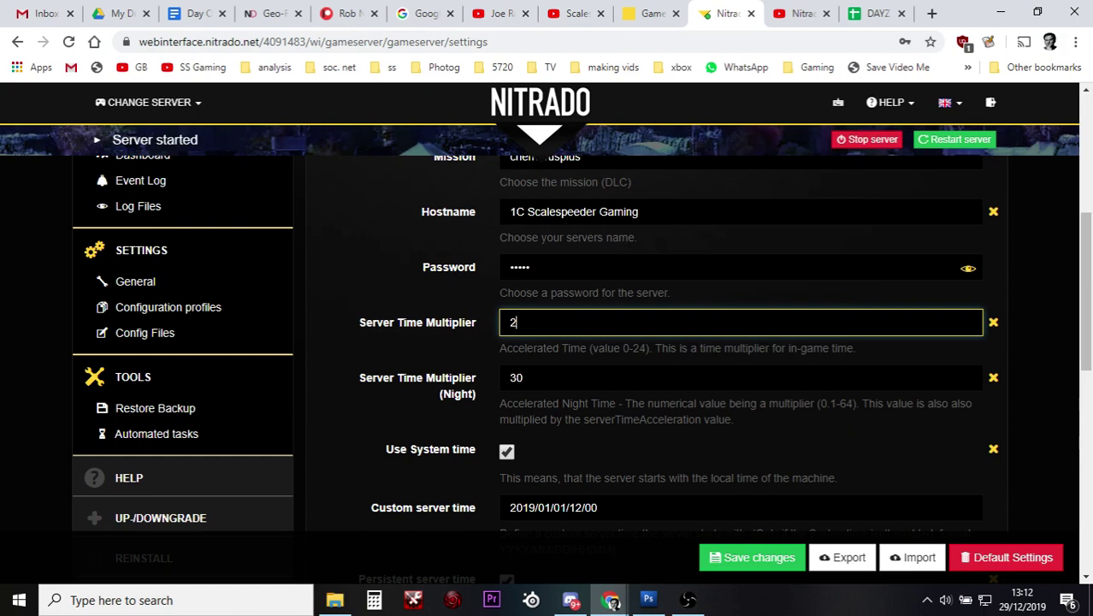
{"action": "key", "text": "Tab"}
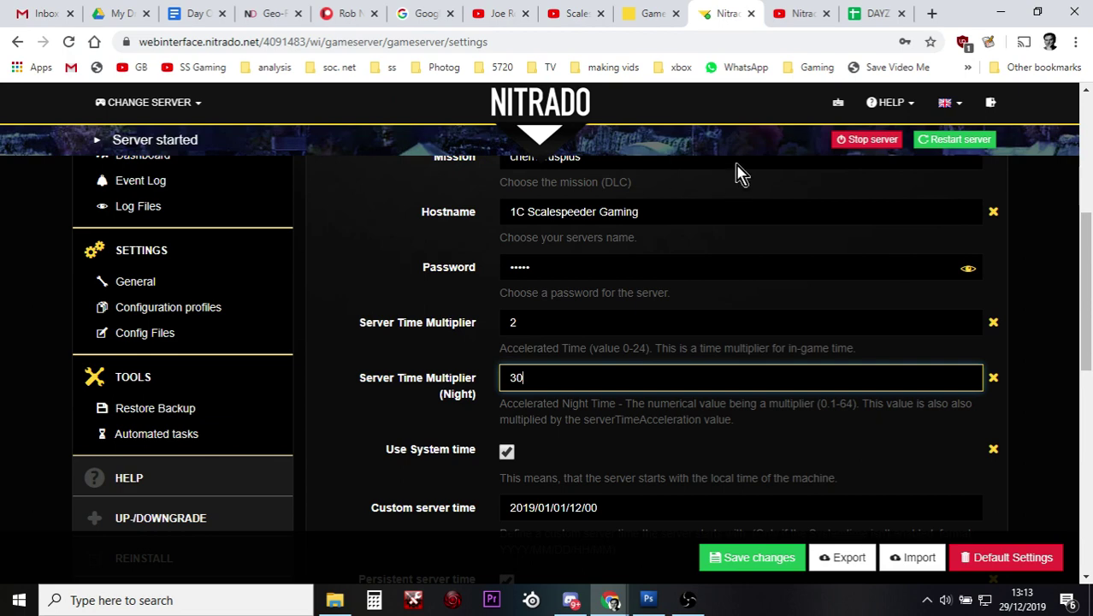
{"action": "left_click", "coordinate": [873, 18]}
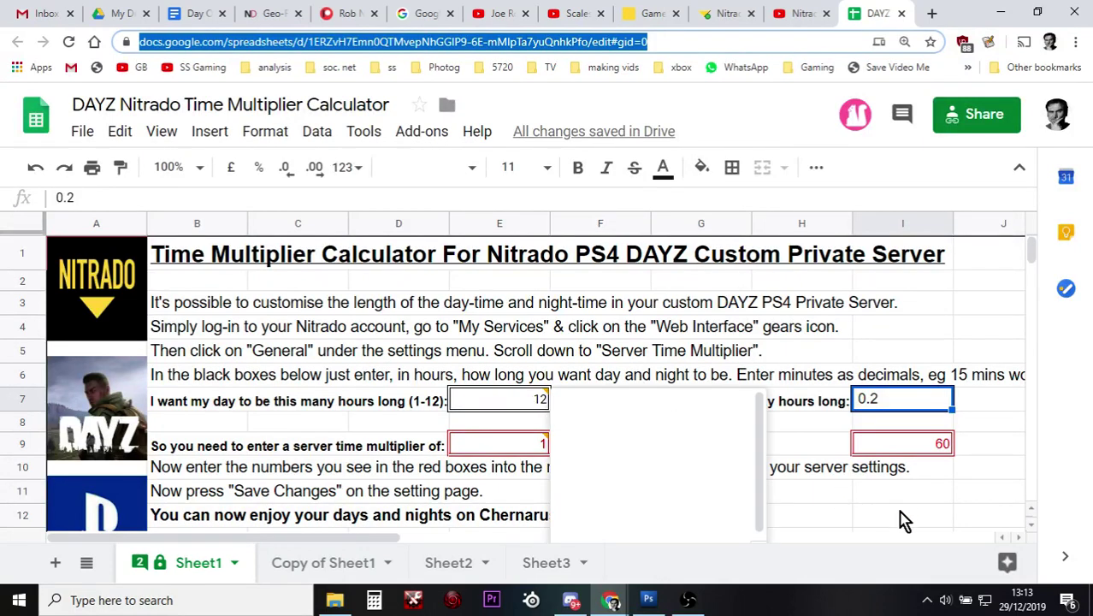
{"action": "left_click", "coordinate": [900, 514]}
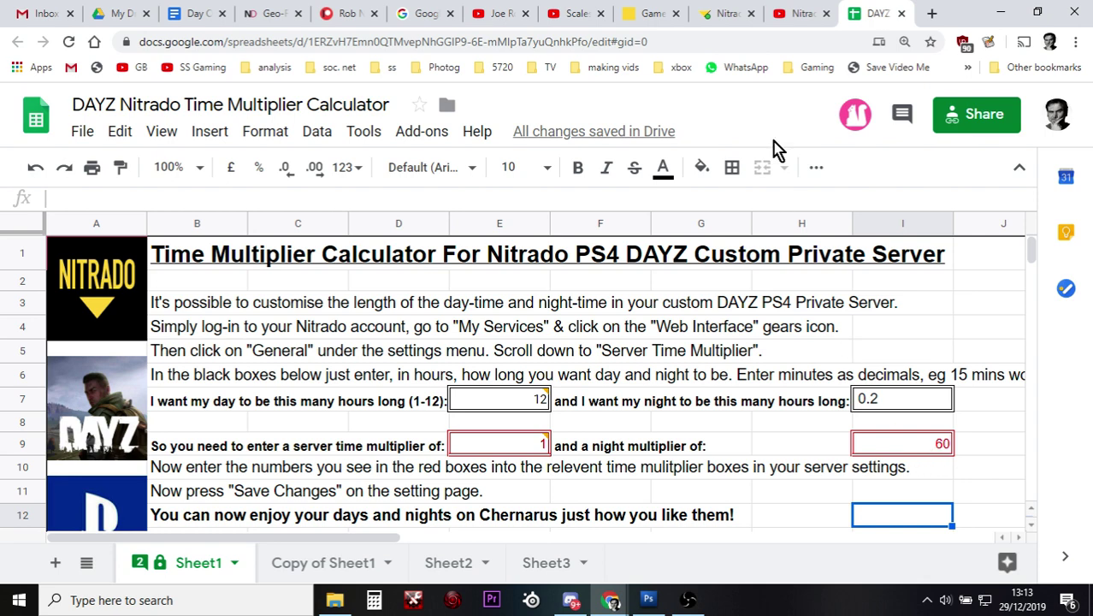
{"action": "left_click", "coordinate": [734, 24]}
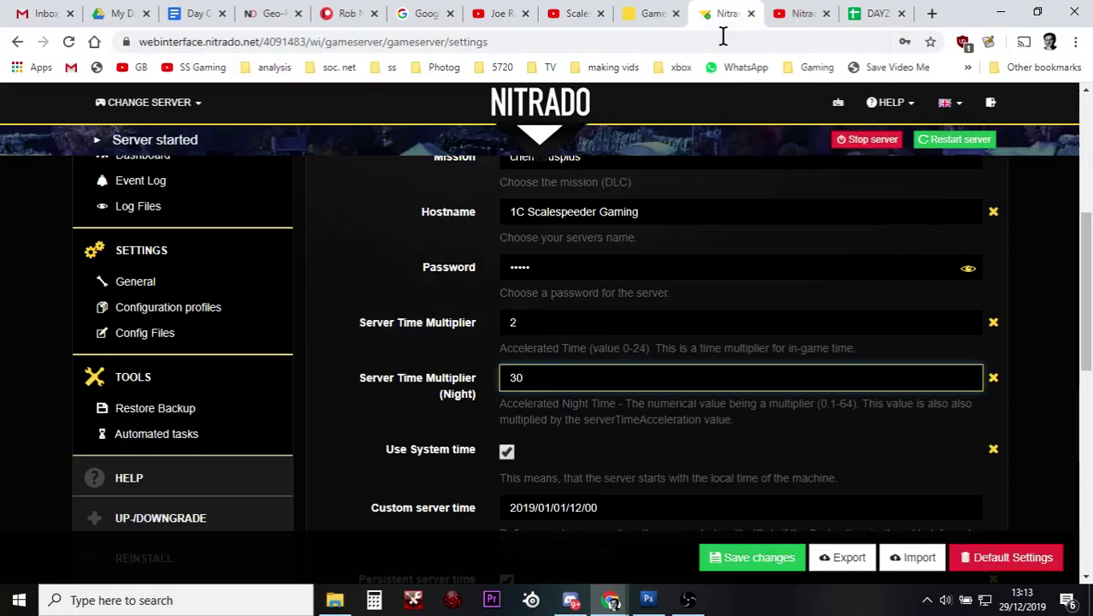